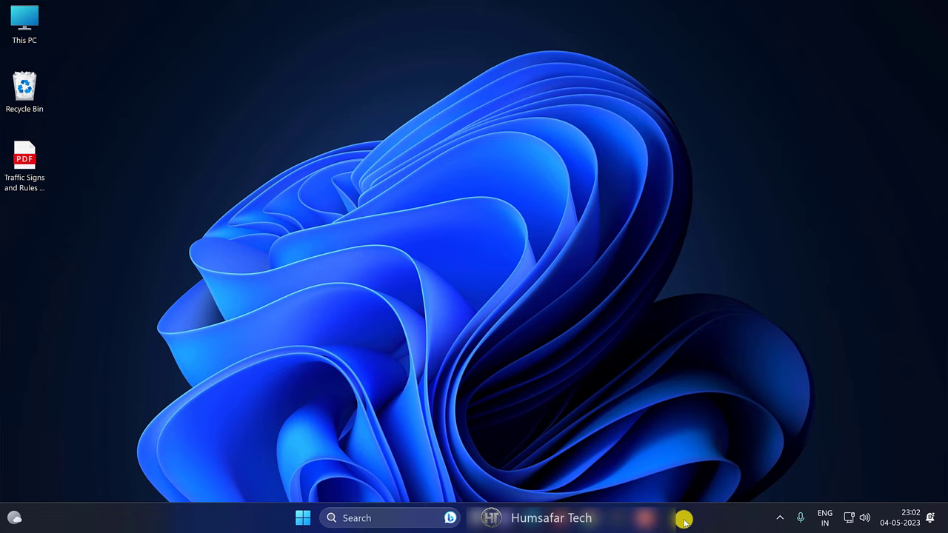
In Chrome, search for "nearby share" and open Android's page for the Nearby Share Beta app for Windows
left_click(682, 521)
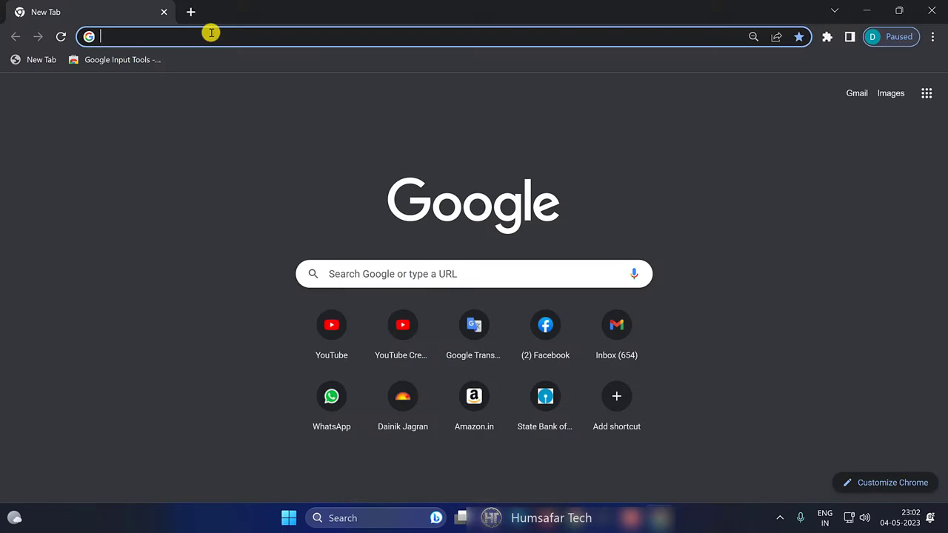
type("nearby share")
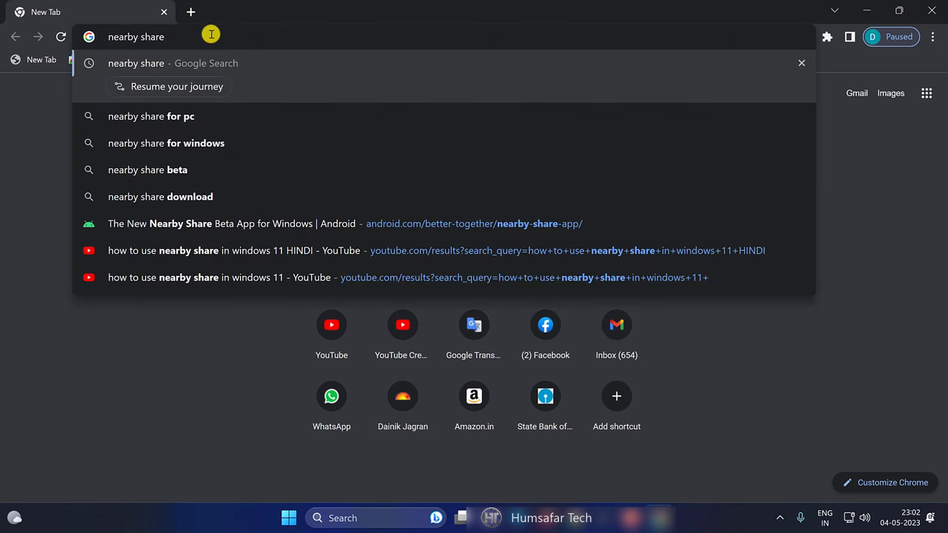
key("Return")
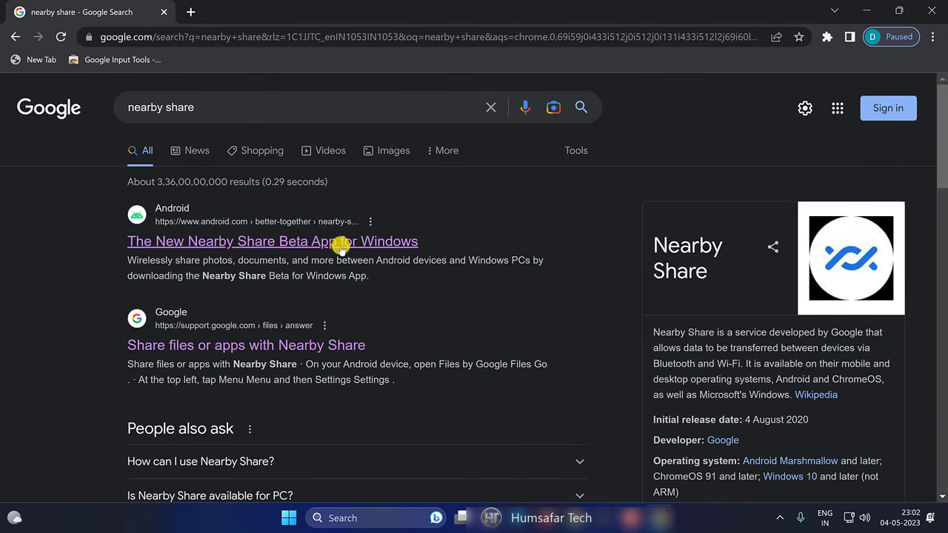
left_click(225, 242)
Download the Nearby Share Beta installer, run the BetterTogetherSetup file and close the browser
scroll(318, 289, "down", 2)
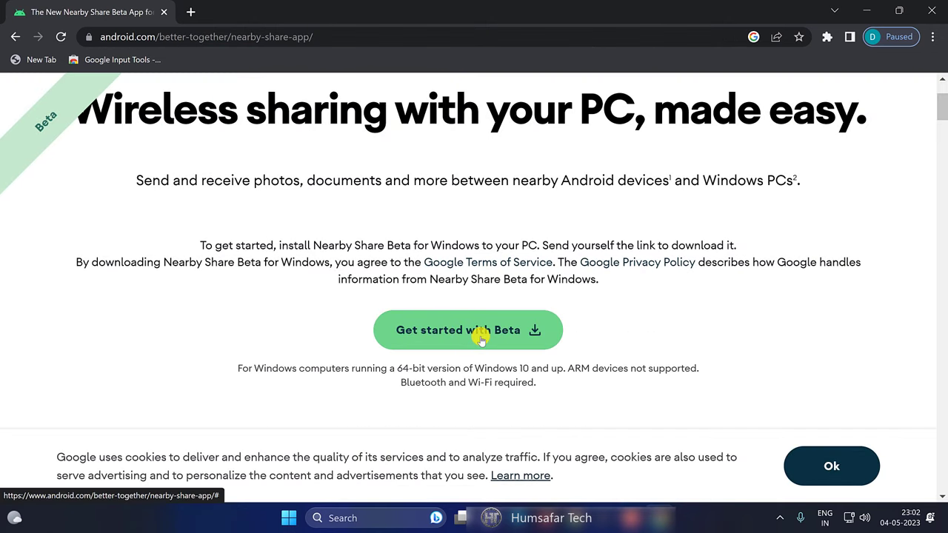
left_click(480, 338)
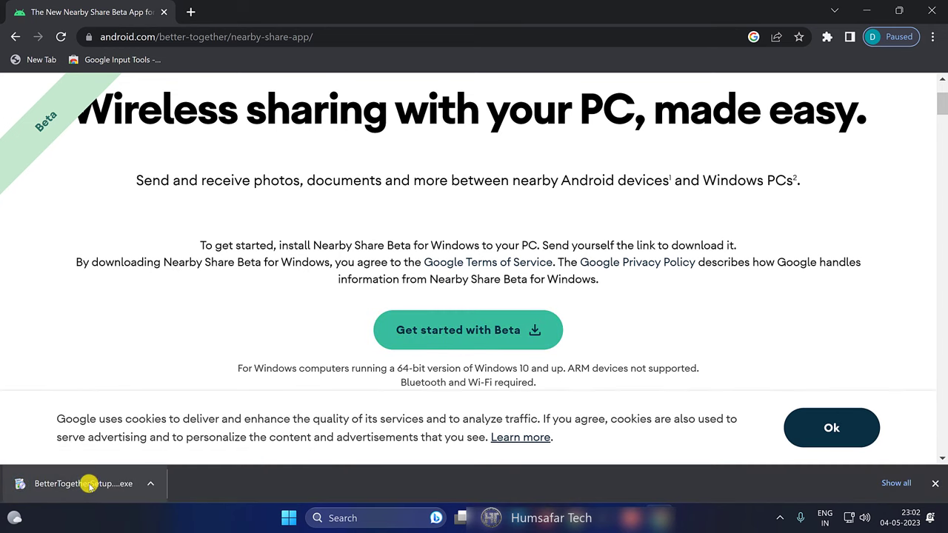
left_click(89, 485)
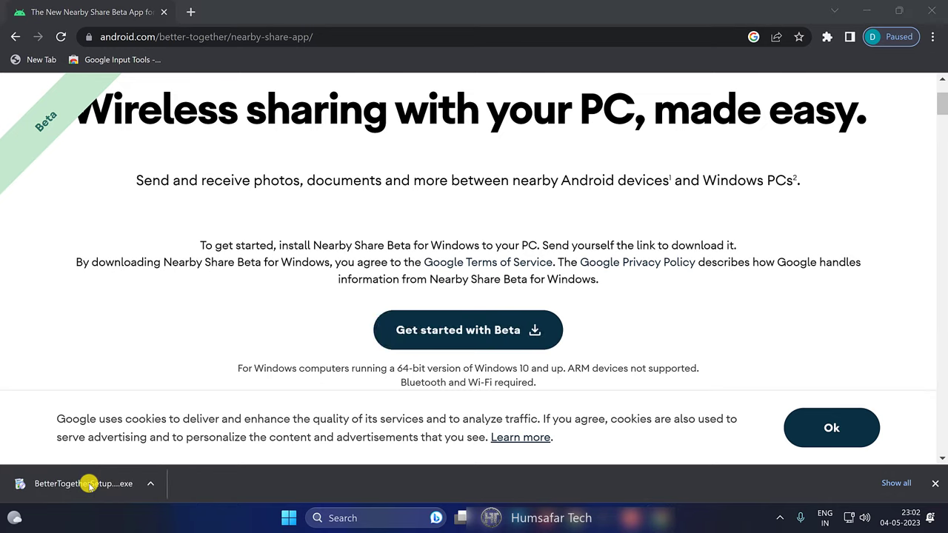
left_click(934, 9)
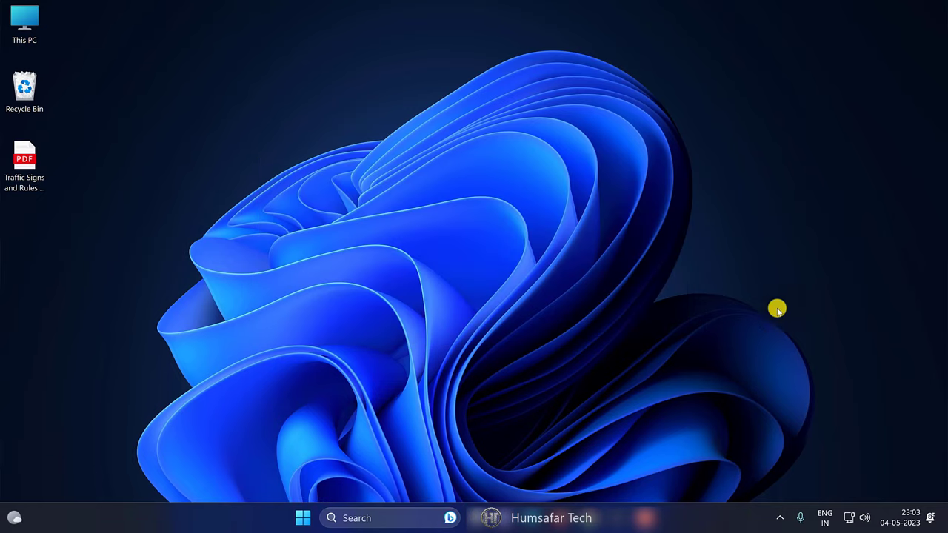
Launch Nearby Share Beta from Google and set the device visibility to "Receive from everyone"
left_click(305, 518)
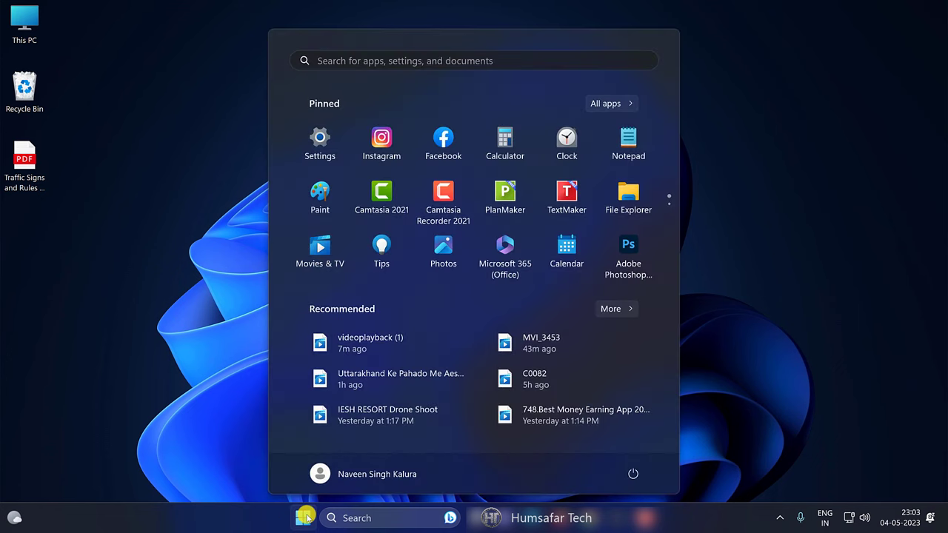
type("near")
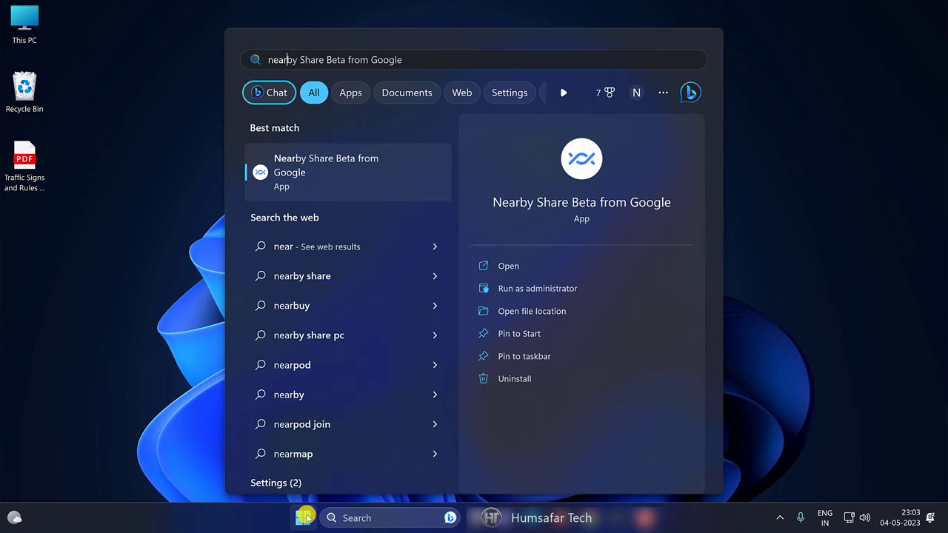
left_click(319, 172)
left_click_drag(404, 87, 225, 97)
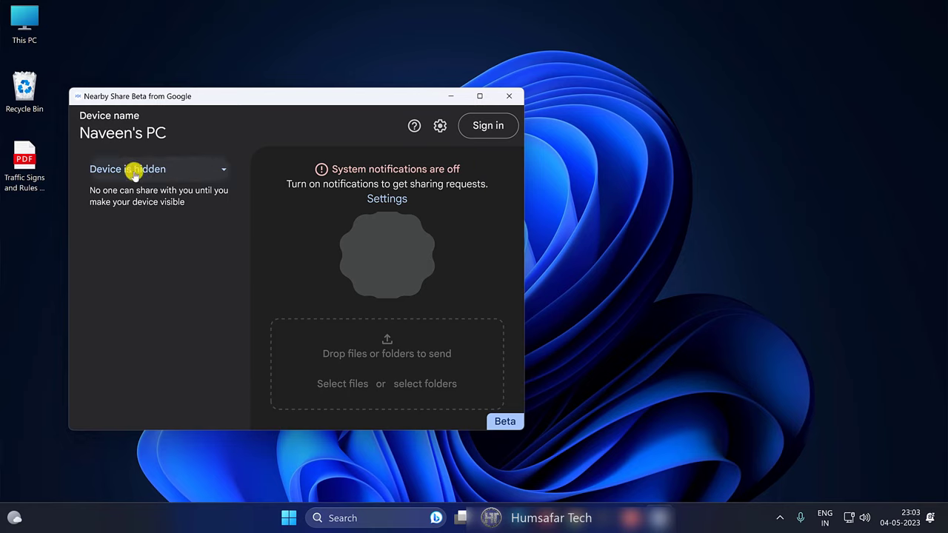
left_click(189, 170)
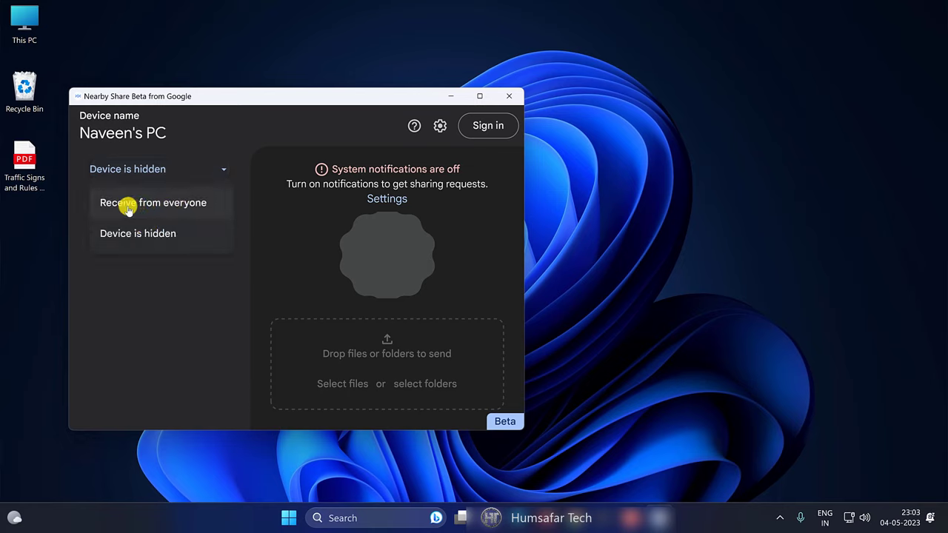
left_click(181, 206)
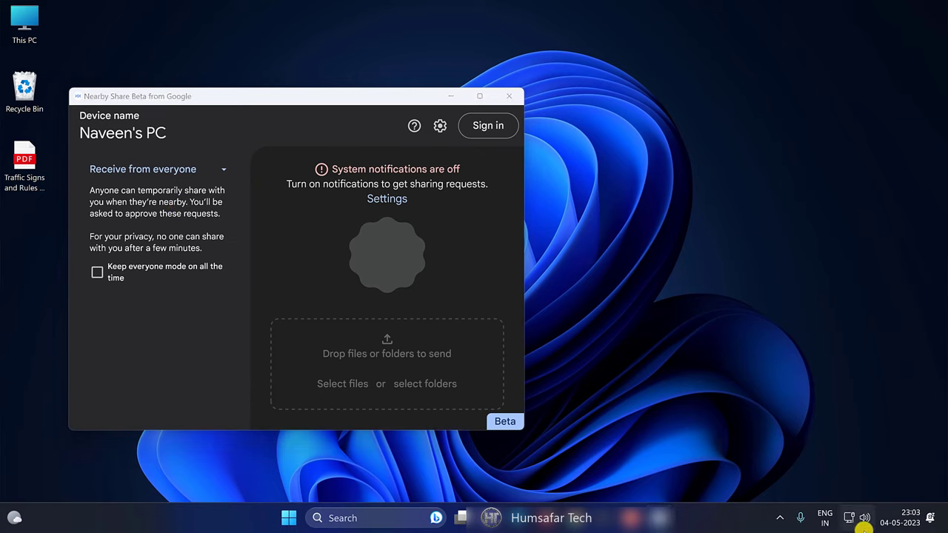
Turn on the PC's Bluetooth and Wi-Fi
left_click(861, 521)
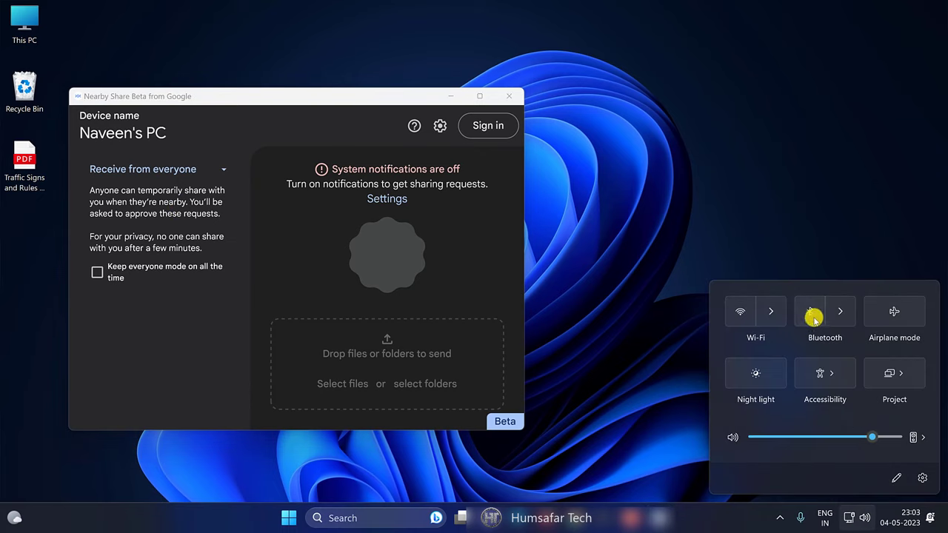
left_click(813, 317)
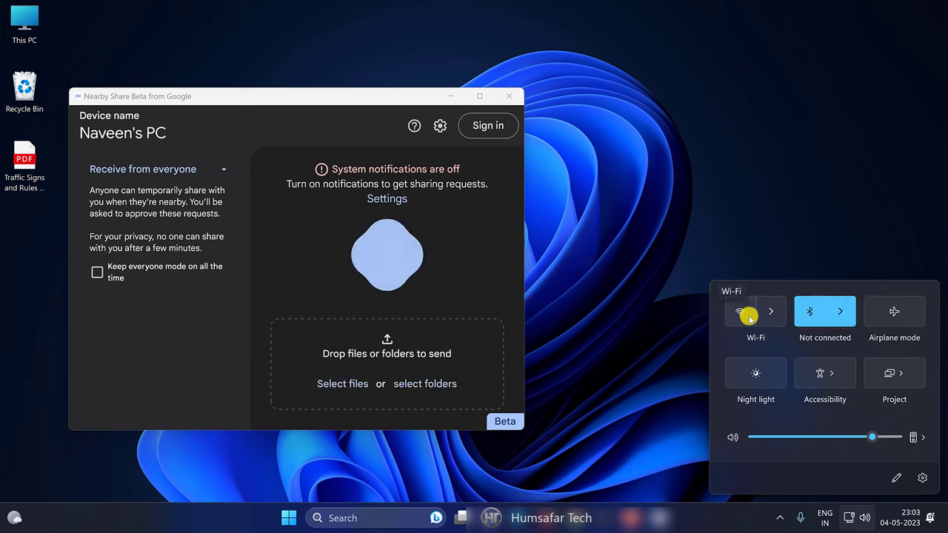
left_click(749, 317)
left_click(753, 254)
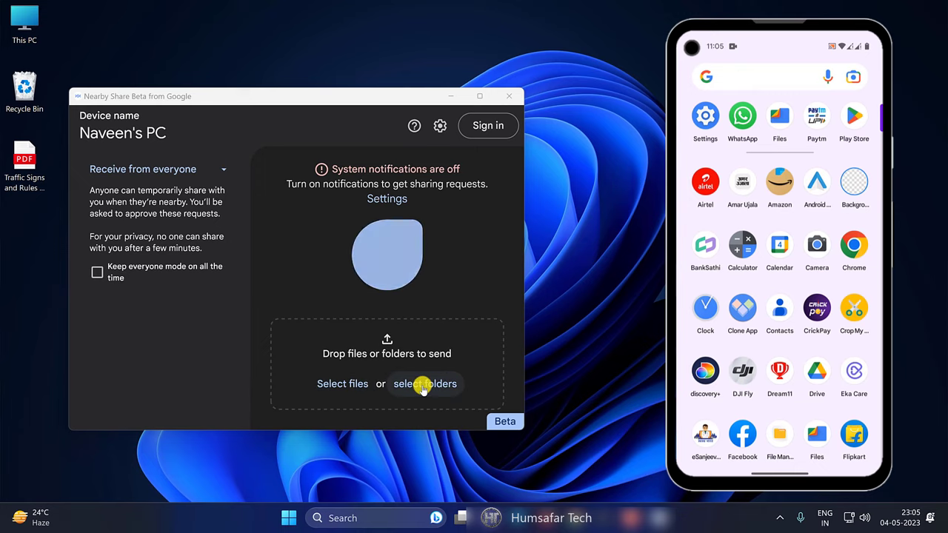
Send the video videoplayback (1) from the Downloads folder to the nearby Humsafar Tech phone and finish the transfer
left_click(335, 387)
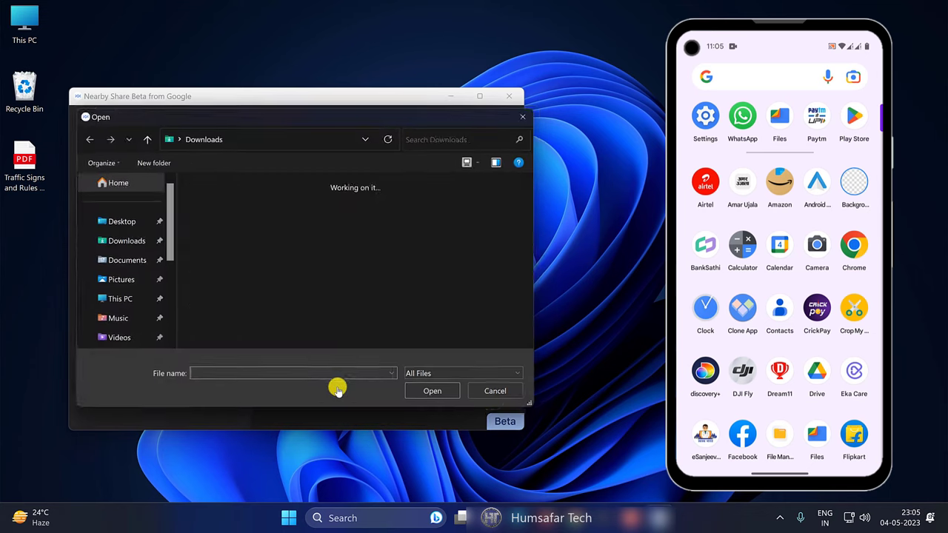
mouse_move(166, 220)
left_mouse_down()
mouse_move(166, 260)
mouse_move(166, 220)
left_mouse_up()
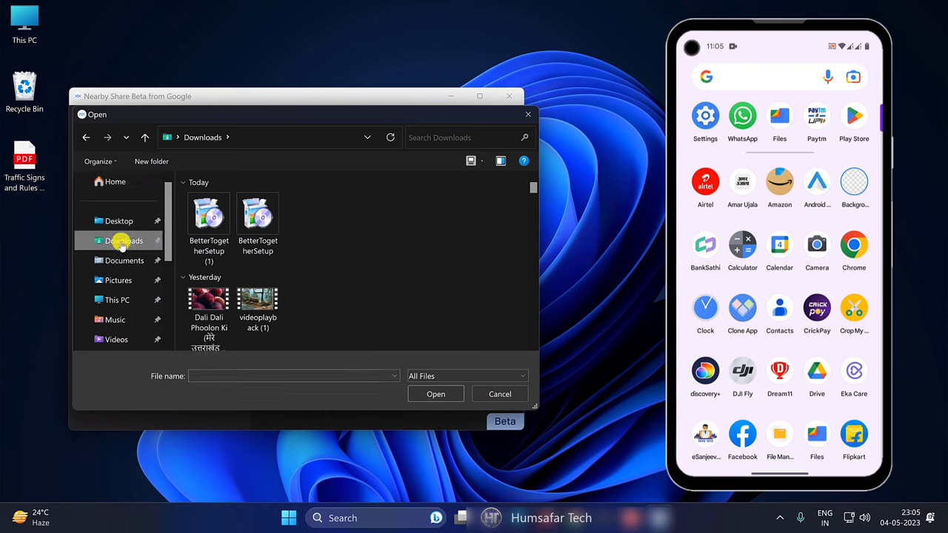
left_click(120, 240)
left_click(258, 300)
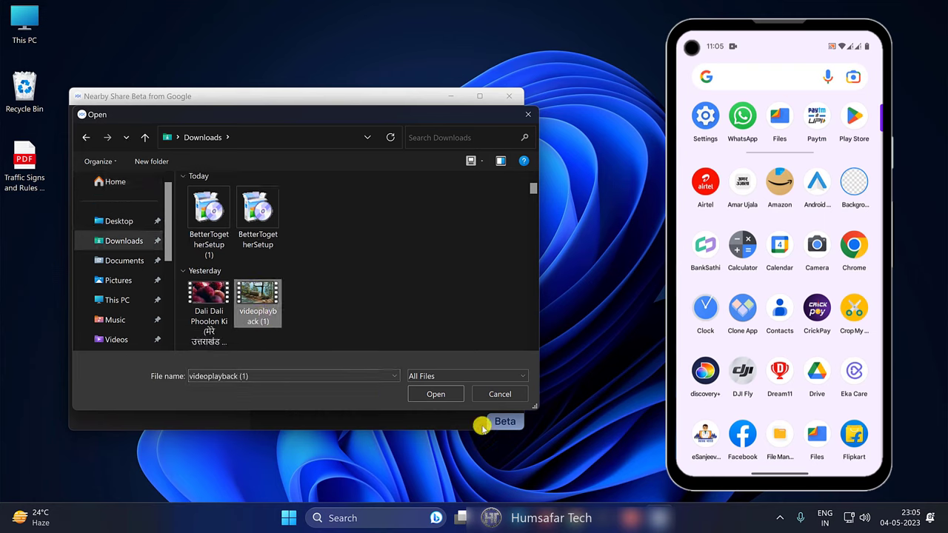
left_click(437, 394)
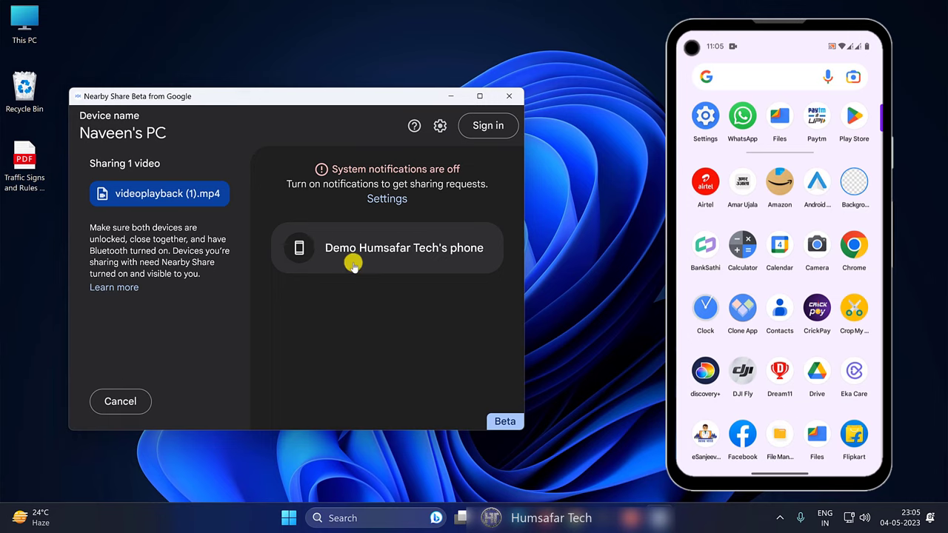
left_click(404, 256)
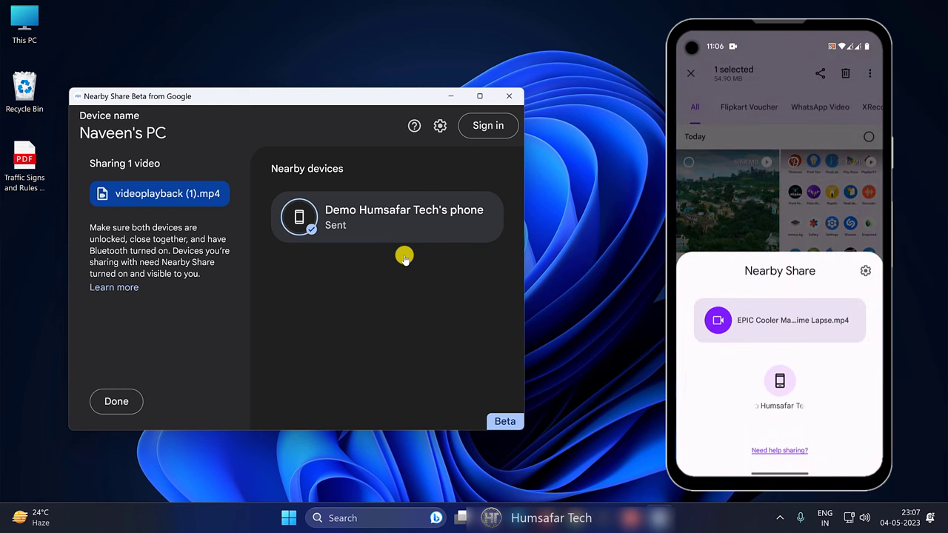
left_click(126, 399)
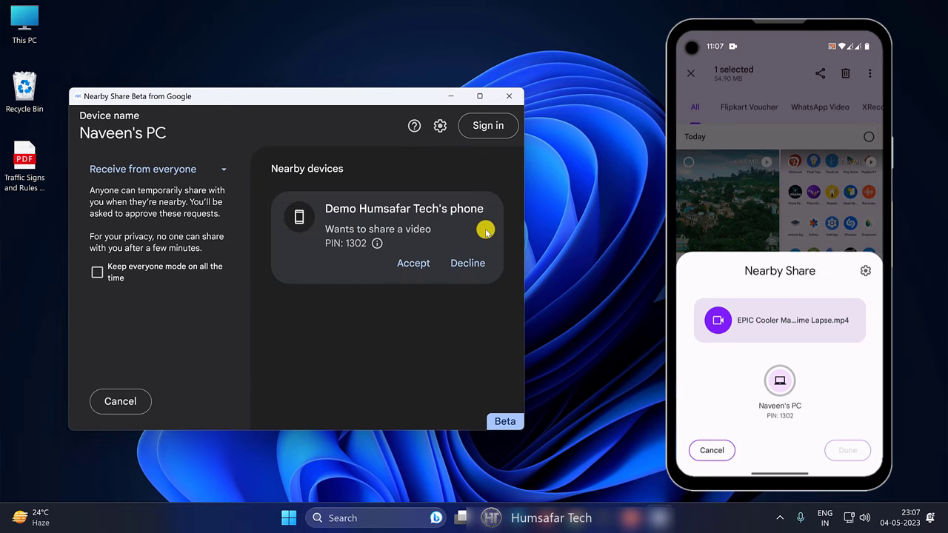
Accept the phone's incoming video share and dismiss the received-file entry
left_click(409, 262)
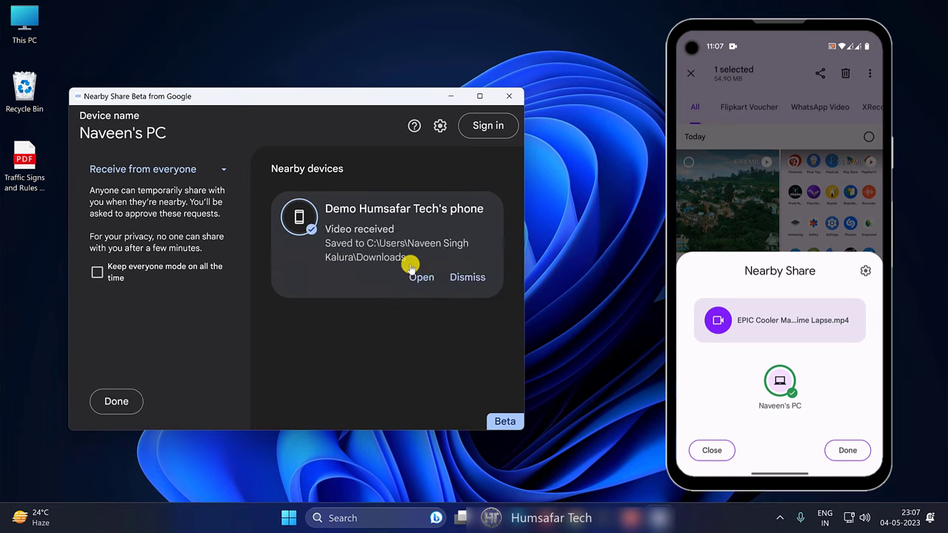
left_click(469, 276)
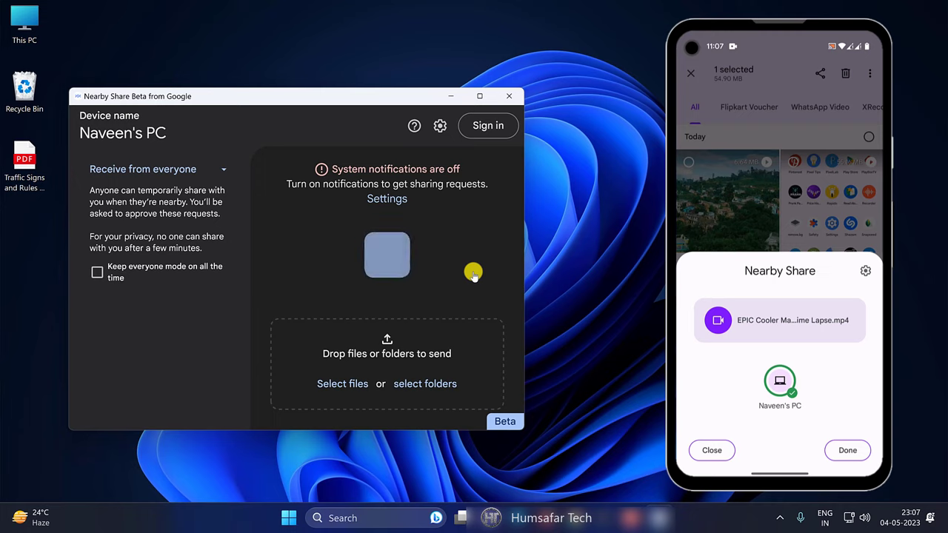
Open the Nearby Share settings and check the received EPIC Cooler Master video in the Downloads folder in File Explorer
left_click(440, 126)
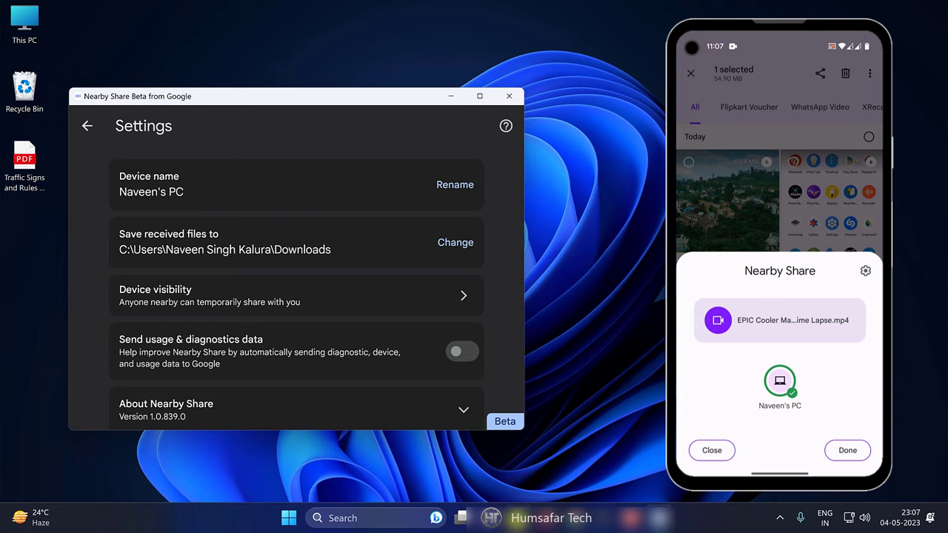
key("super+e")
left_click(51, 154)
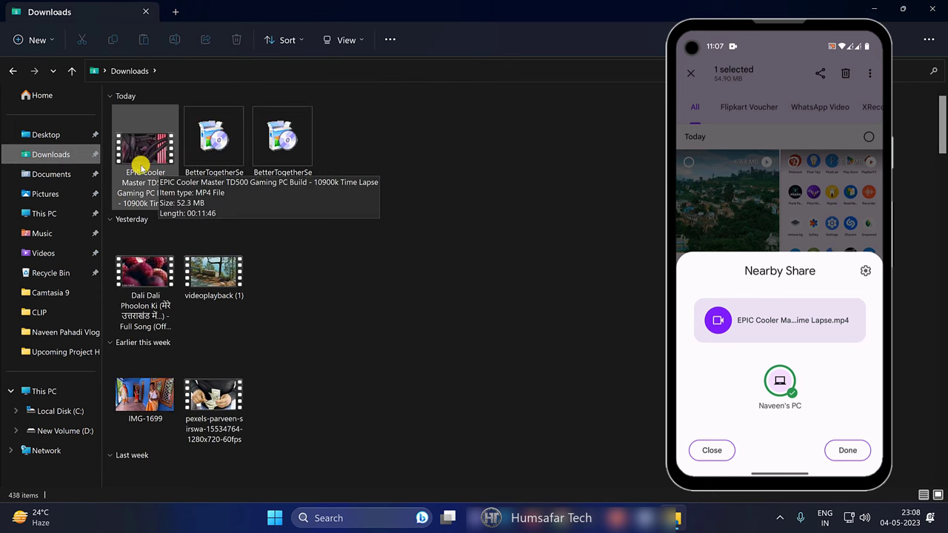
left_click(932, 9)
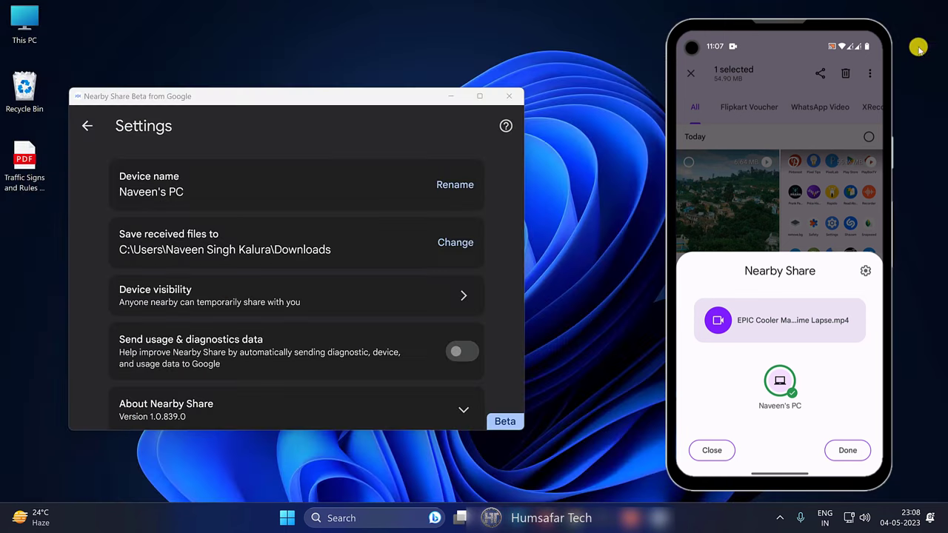
Set the save location for received files to the Desktop folder and return to the main sharing screen
left_click(457, 244)
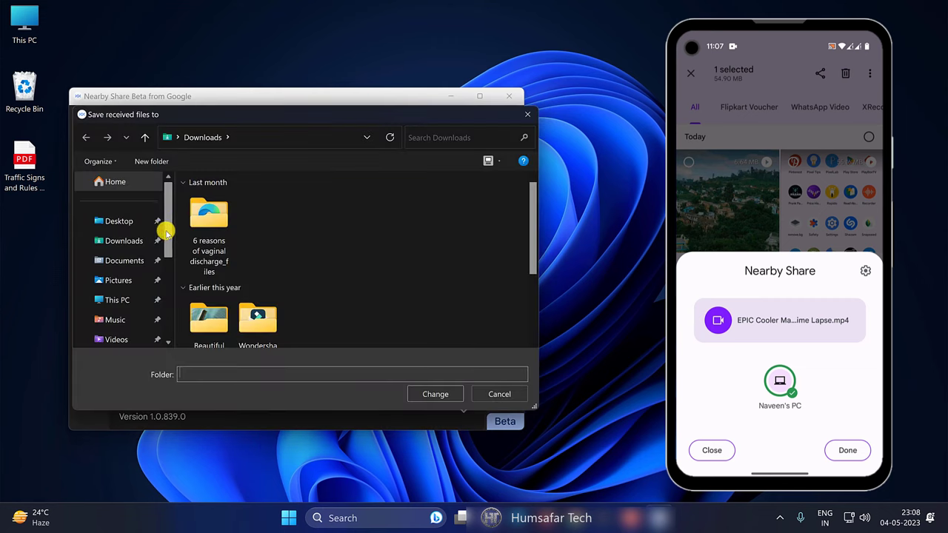
scroll(169, 228, "down", 1)
left_click(117, 200)
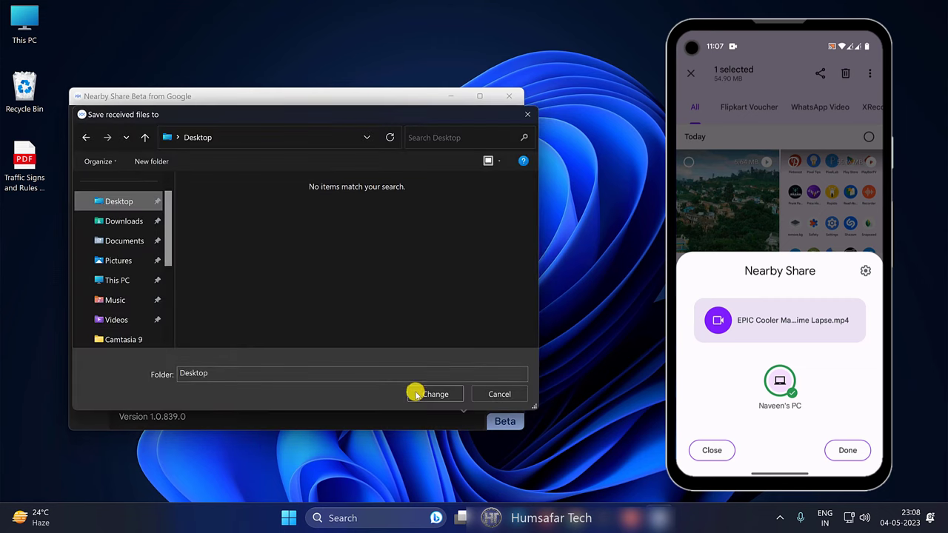
left_click(436, 394)
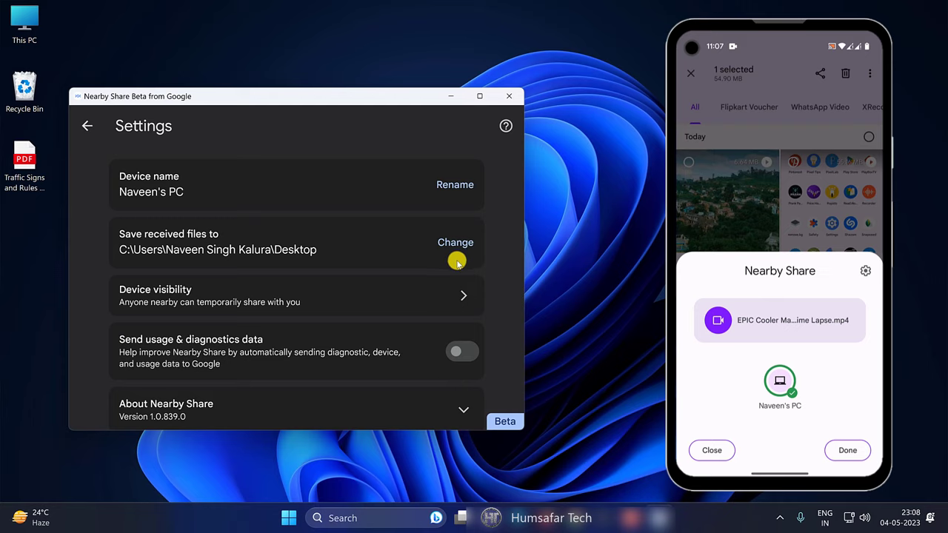
scroll(461, 260, "down", 1)
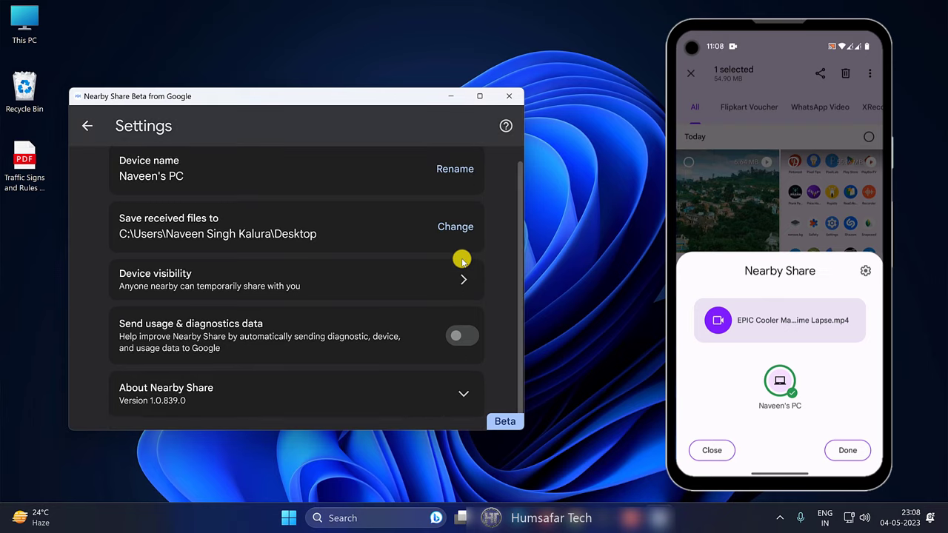
scroll(460, 260, "up", 1)
left_click(85, 126)
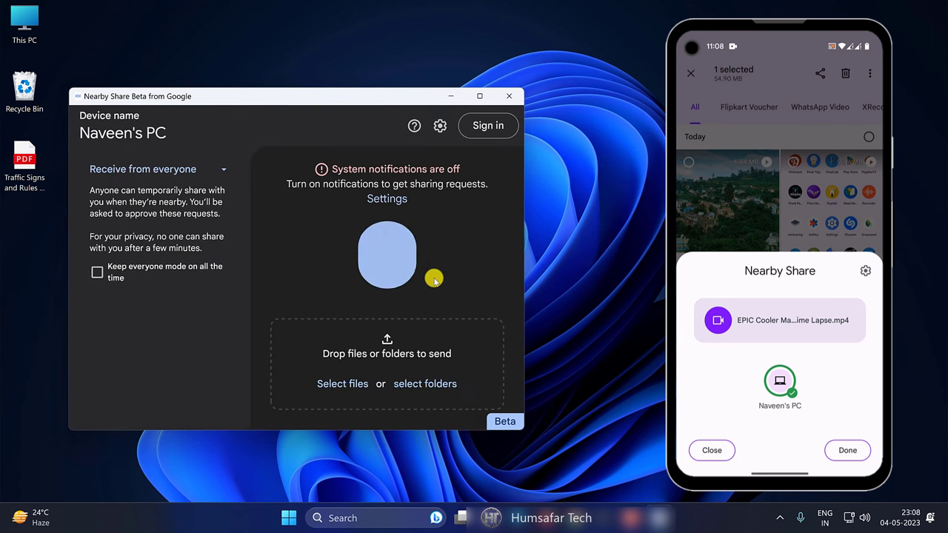